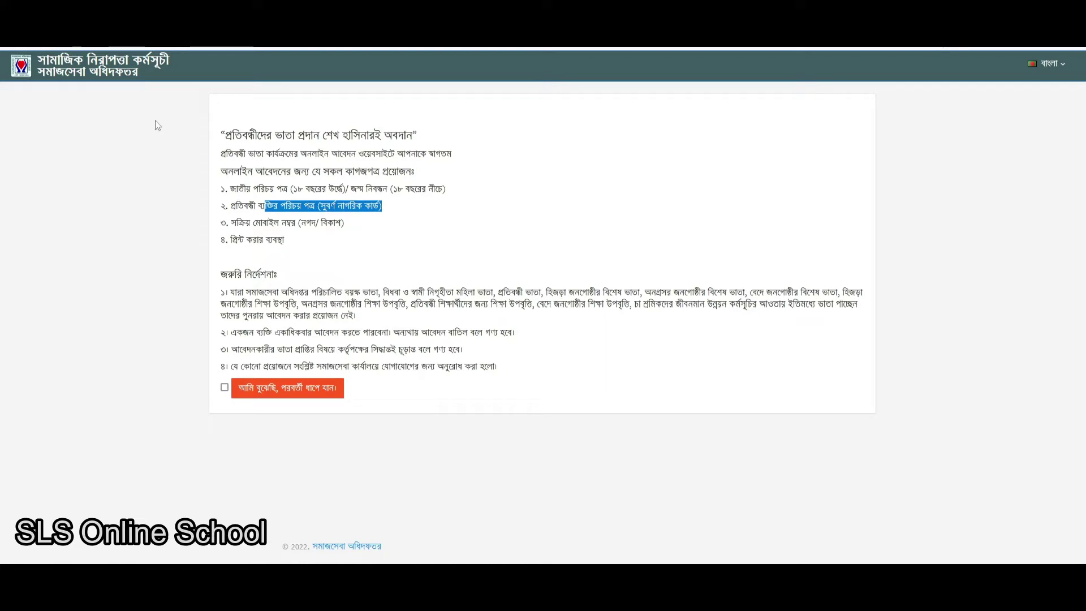
- Read through the list of required documents, including the active mobile number and printing arrangement, and the important instructions
click(333, 292)
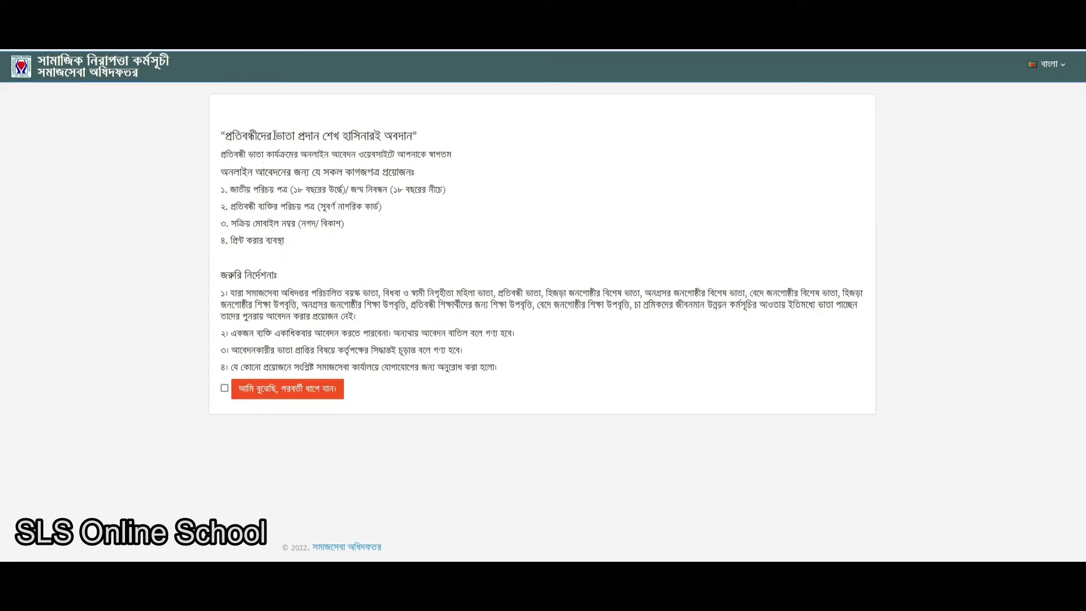
double_click(304, 225)
double_click(328, 225)
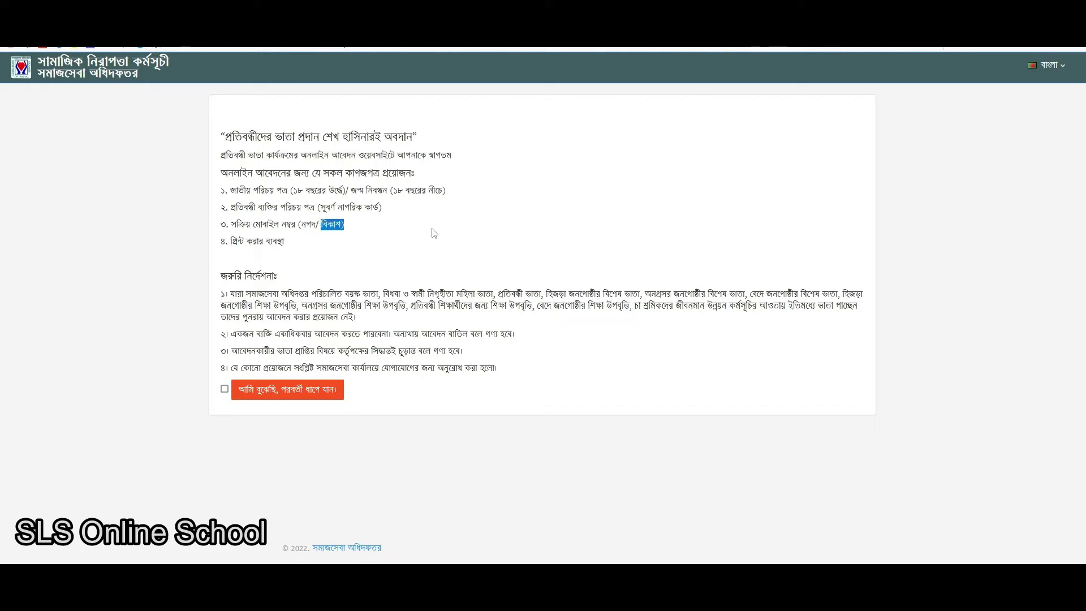
drag(390, 232, 229, 224)
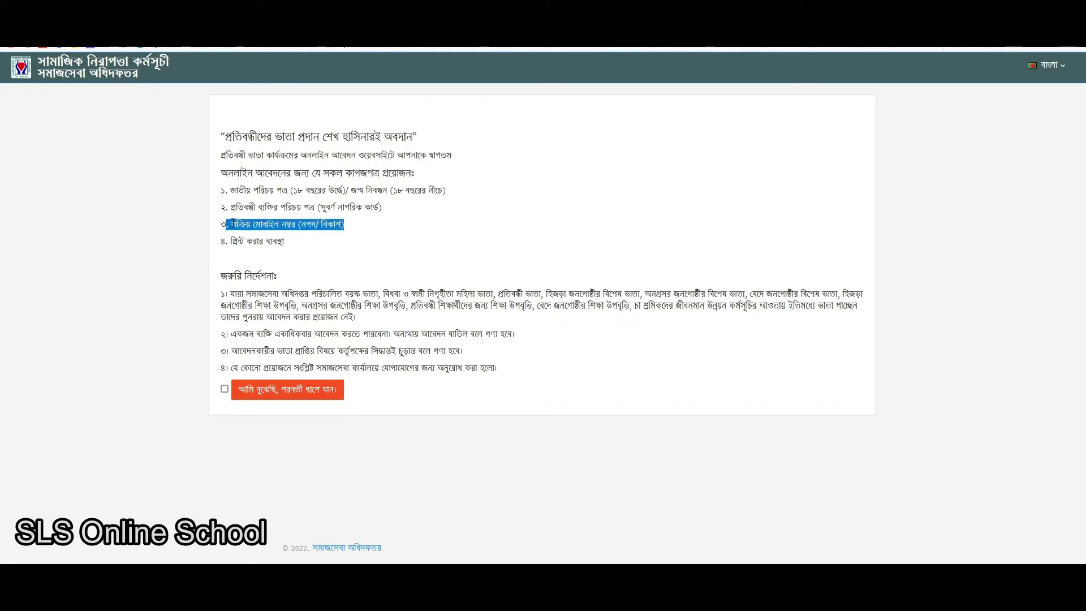
click(233, 224)
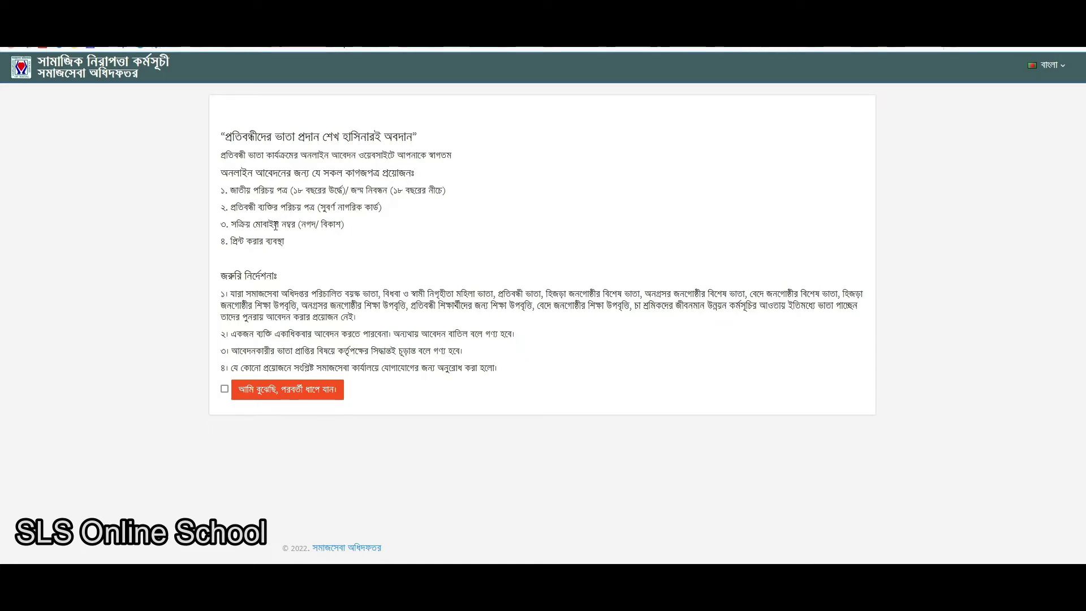
drag(286, 247, 223, 243)
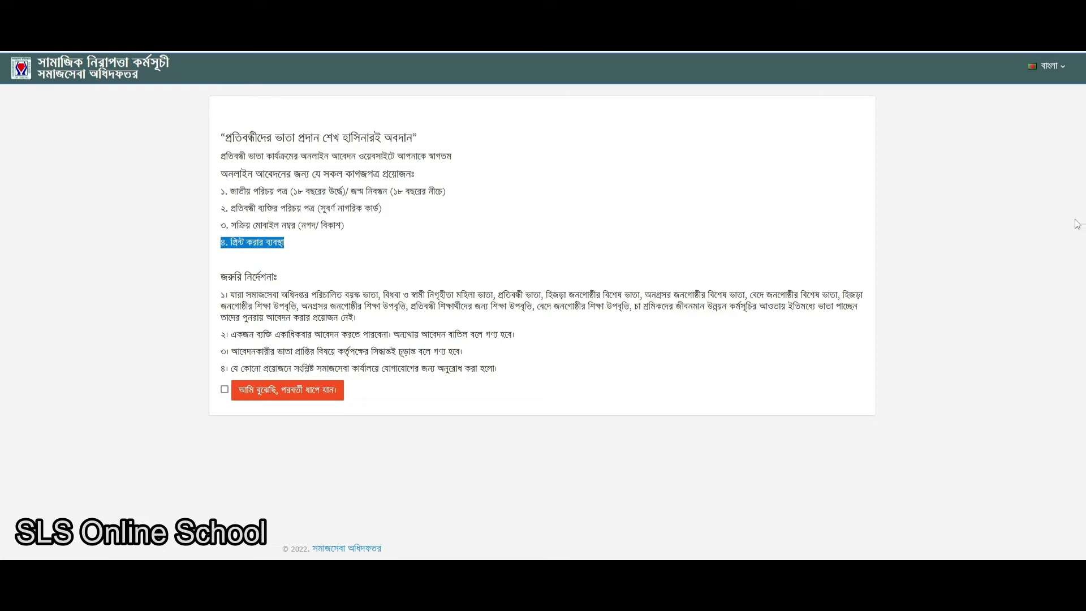
click(687, 213)
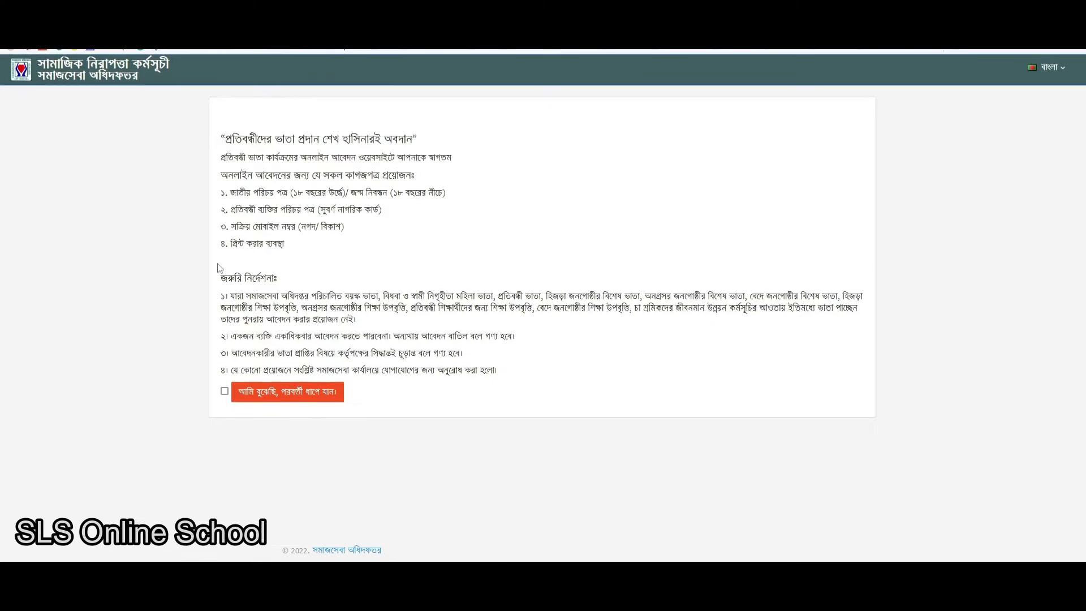
drag(250, 127, 403, 309)
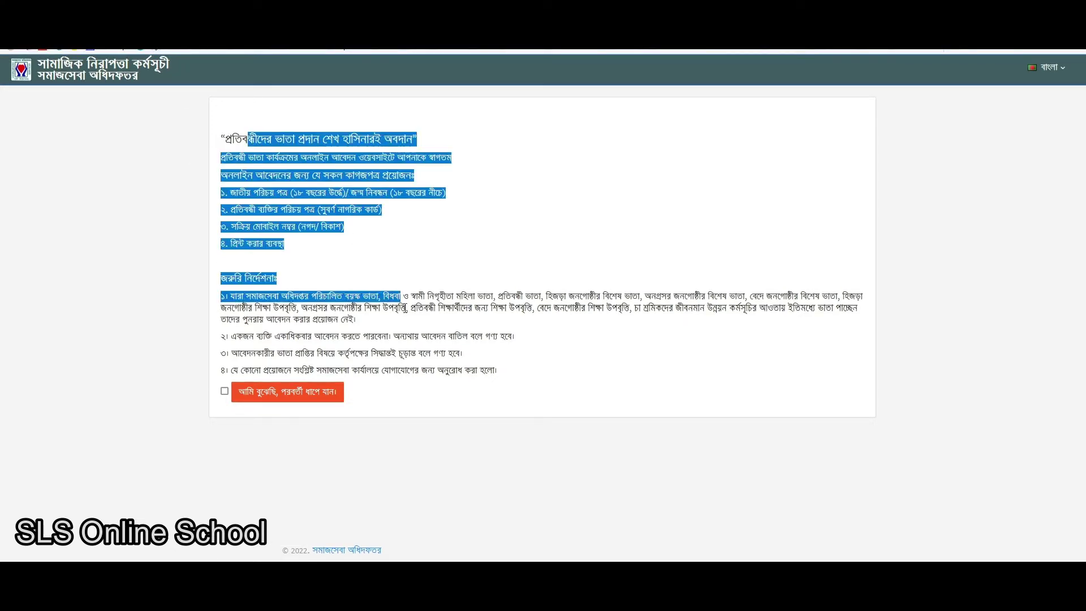
click(448, 367)
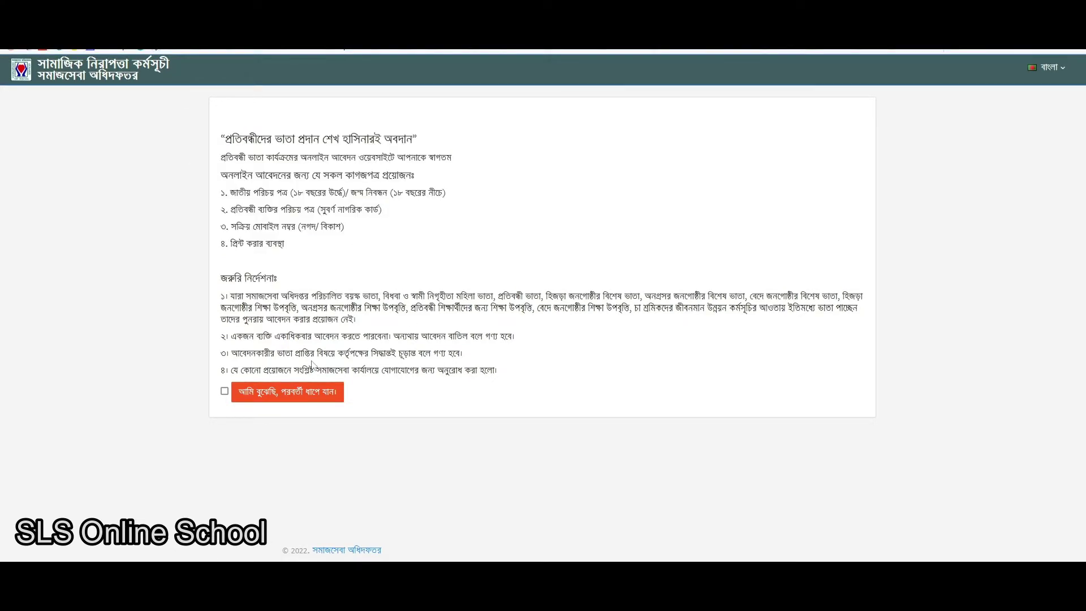
- Accept the application instructions and proceed to the new applicant information form
click(224, 392)
drag(529, 371, 306, 333)
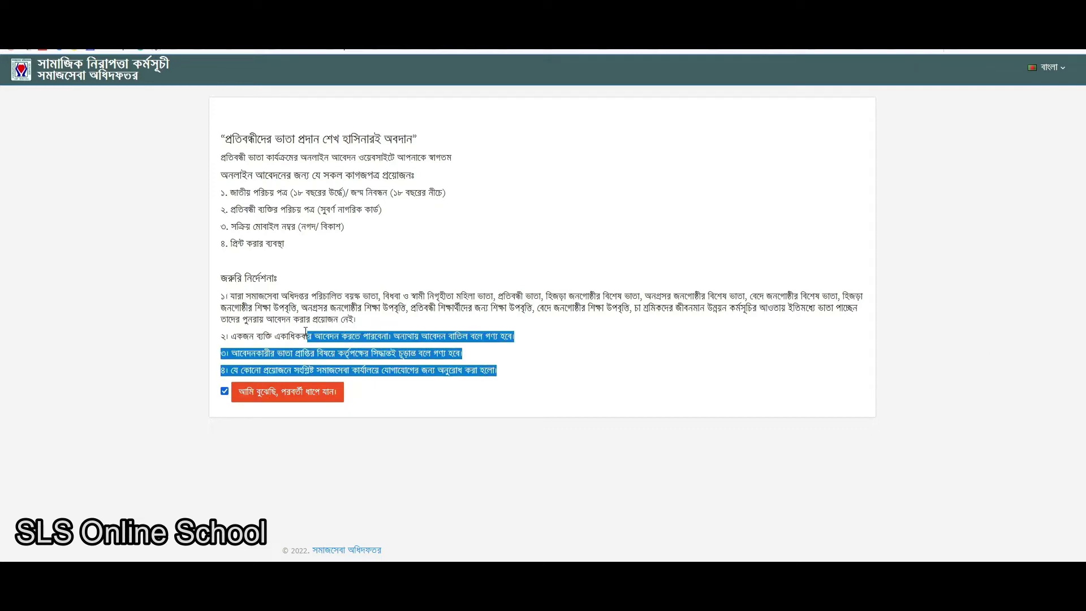
click(306, 333)
click(294, 396)
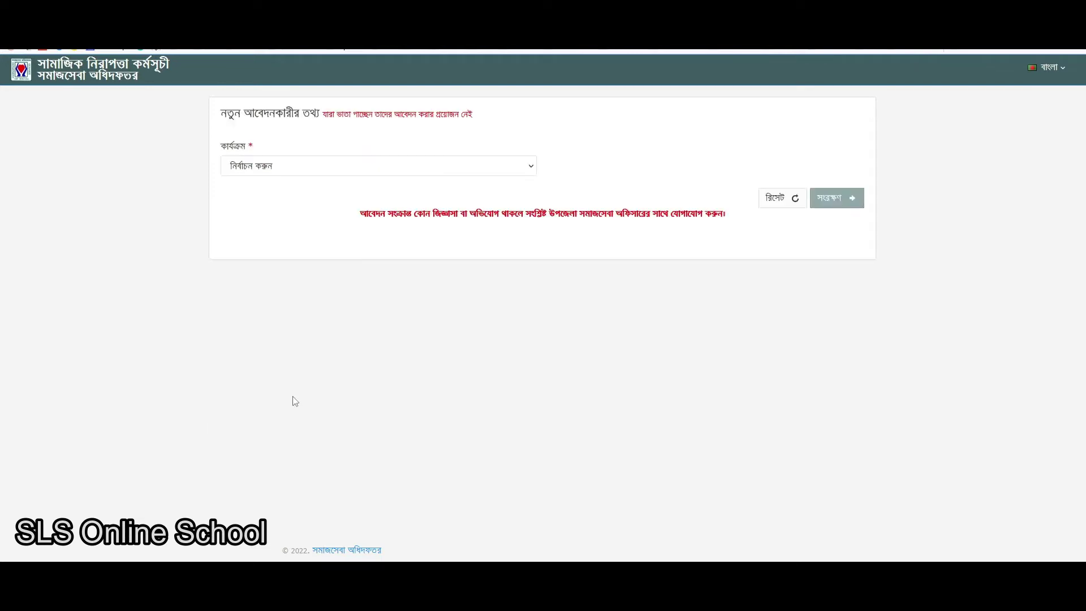
- Choose প্রতিবন্ধী ভাতা as the programme for the new application
click(300, 168)
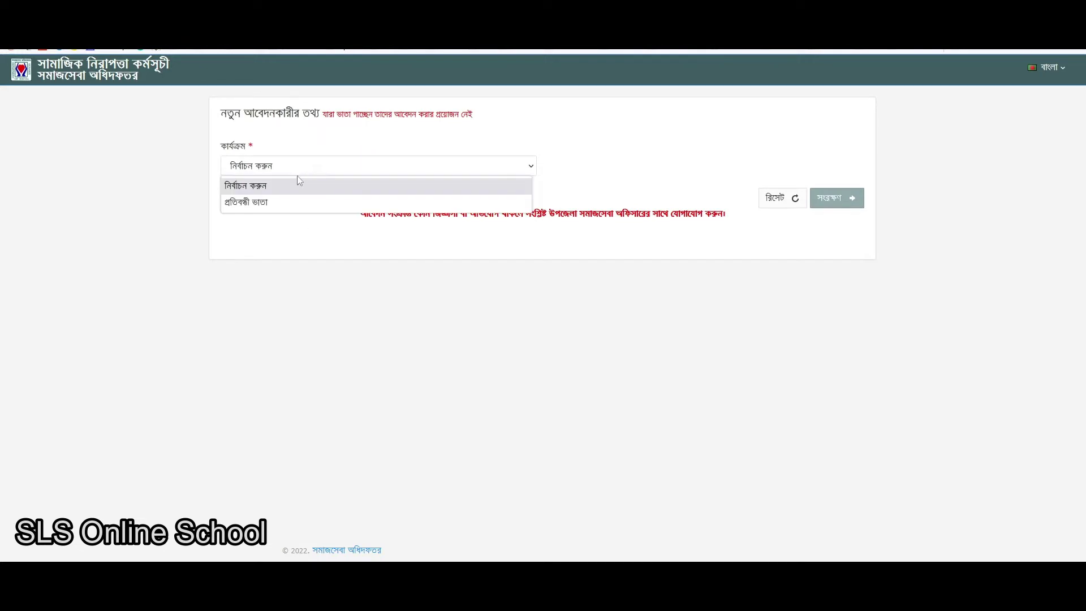
click(258, 203)
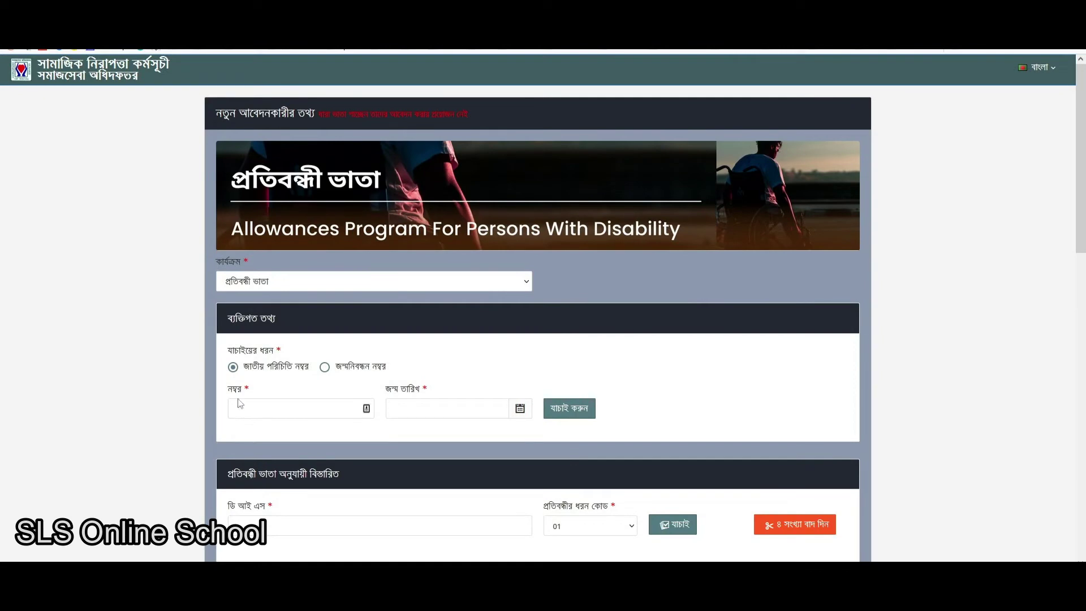
click(309, 283)
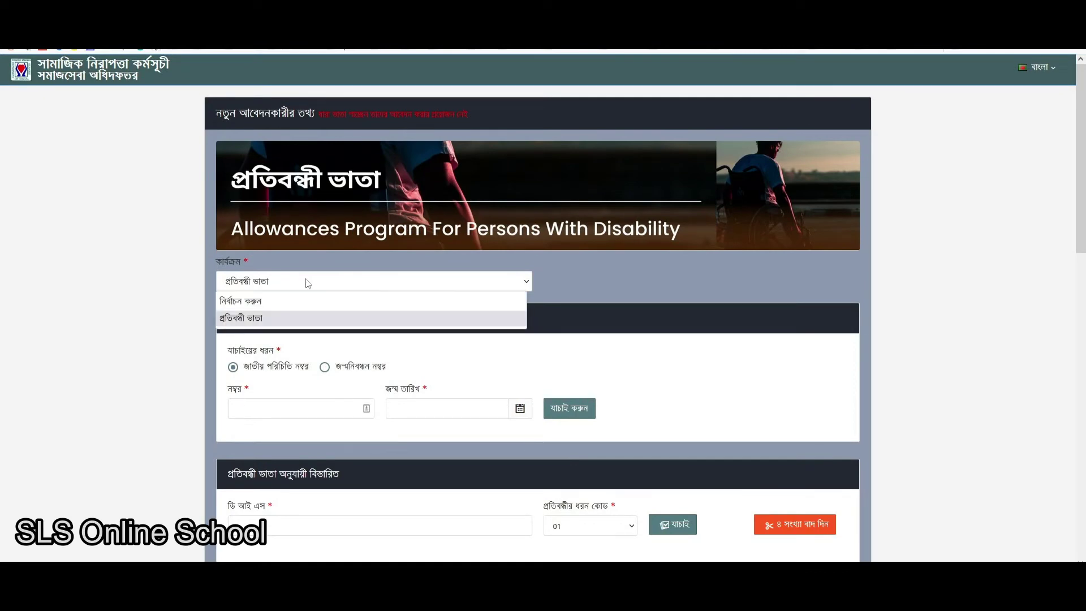
click(557, 290)
- Try জন্মনিবন্ধন নম্বর as the verification type, return to জাতীয় পরিচিতি নম্বর, and check the number and birth date fields
drag(1081, 178, 1083, 529)
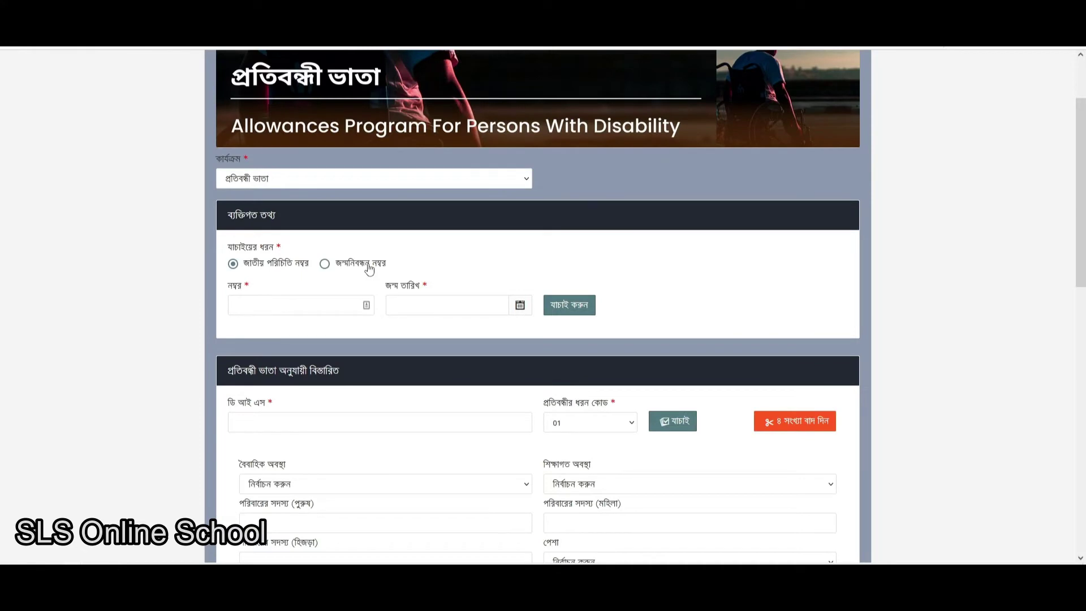
click(365, 265)
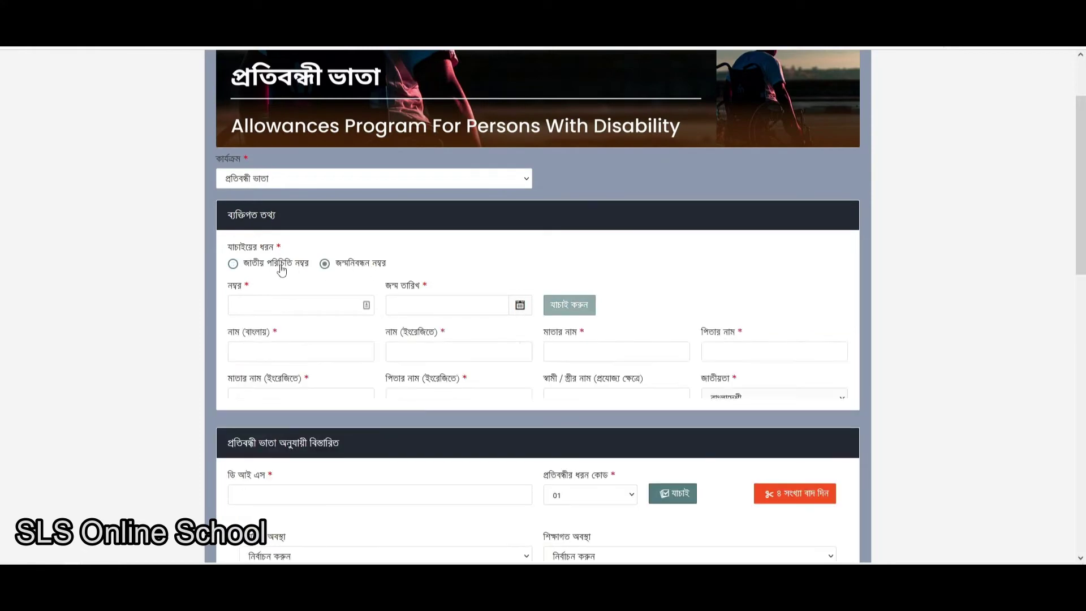
click(281, 270)
click(281, 312)
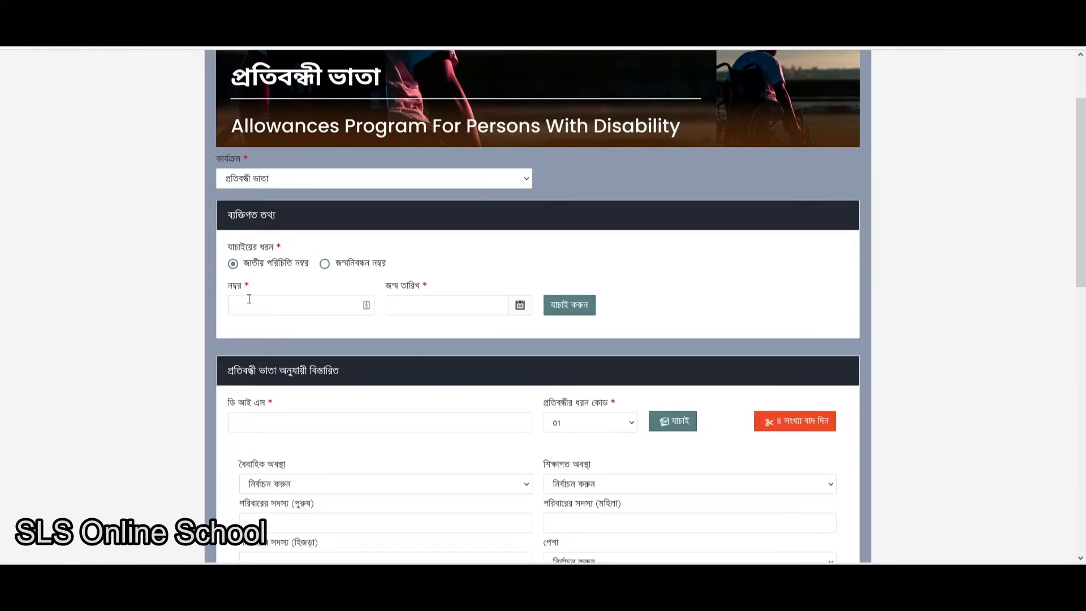
click(290, 306)
click(441, 306)
click(73, 401)
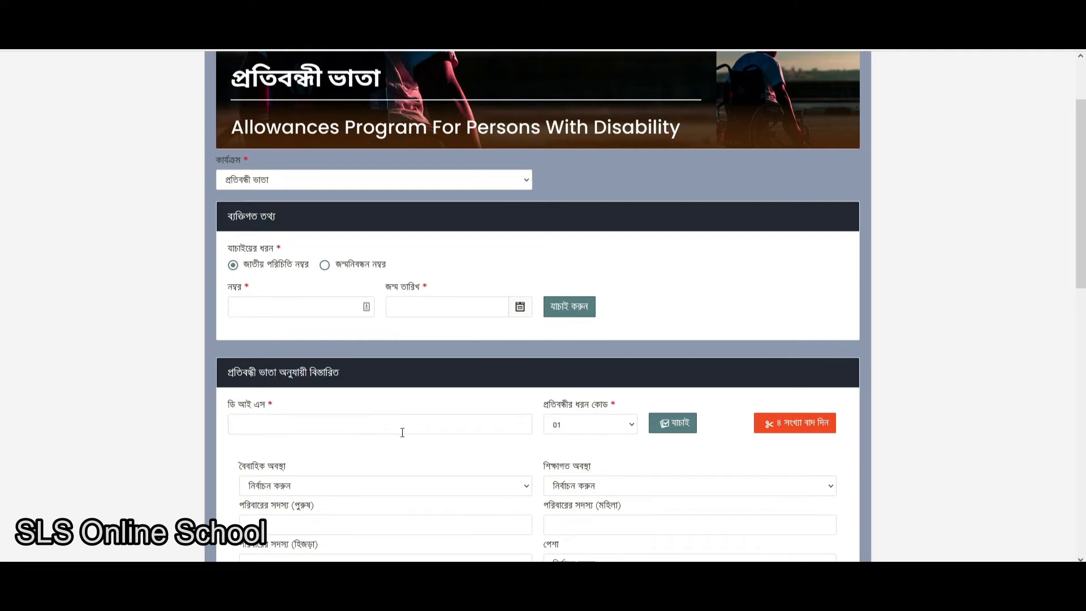
- Examine the disability allowance details section, including the choices for marital status, education and degree of disability
drag(1082, 240, 1059, 281)
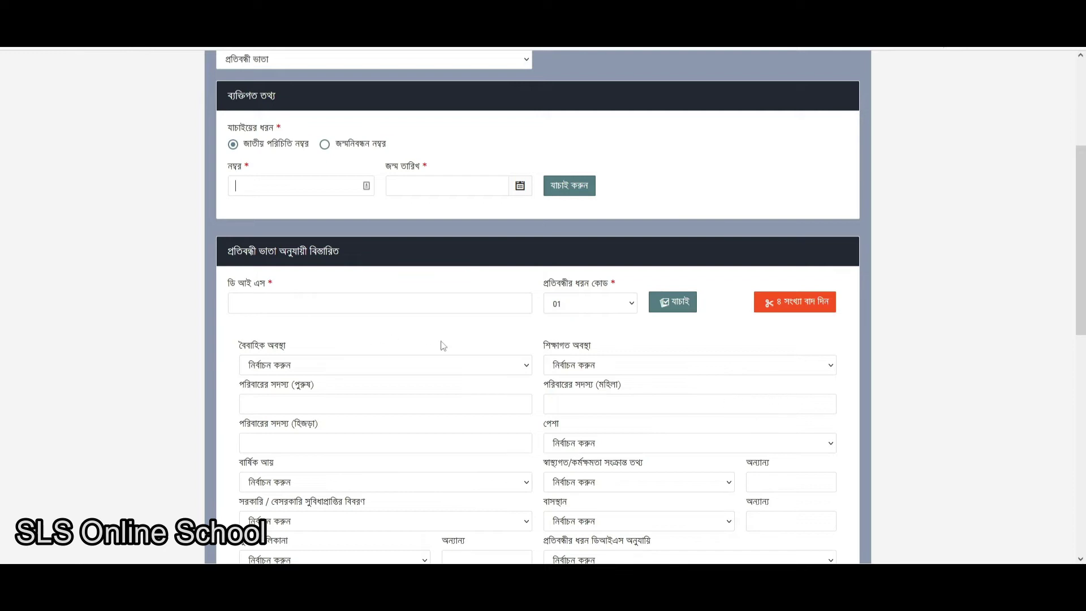
click(315, 369)
click(620, 364)
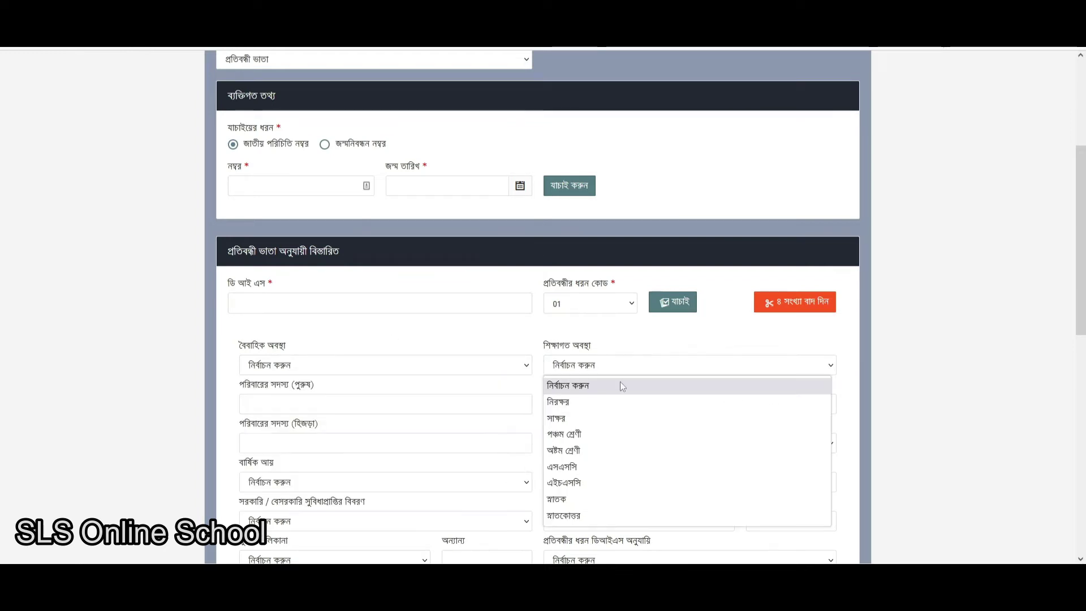
click(141, 431)
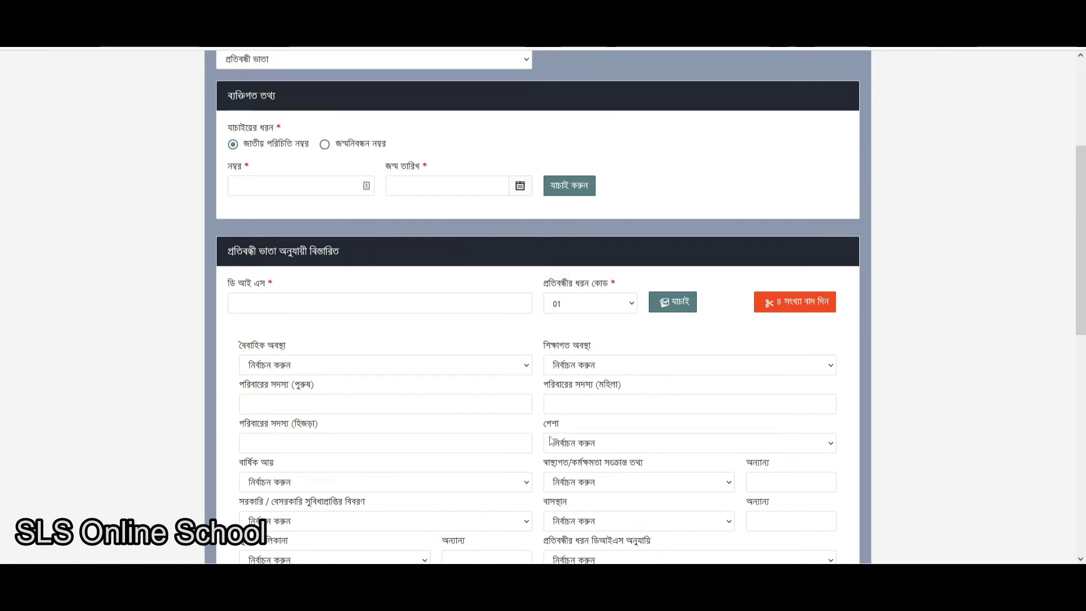
scroll(988, 345, down, 3)
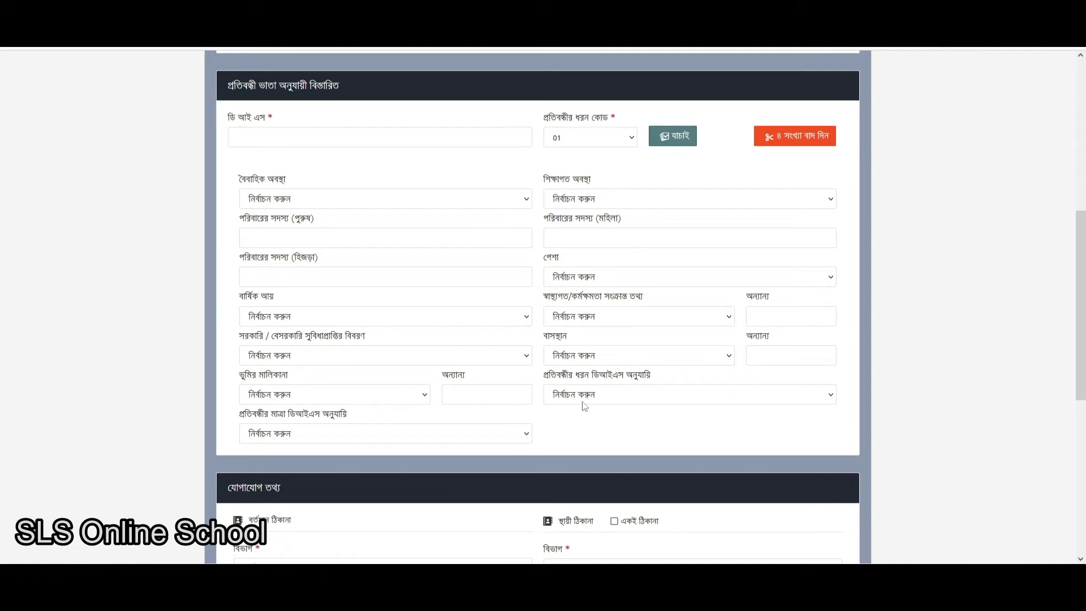
click(423, 431)
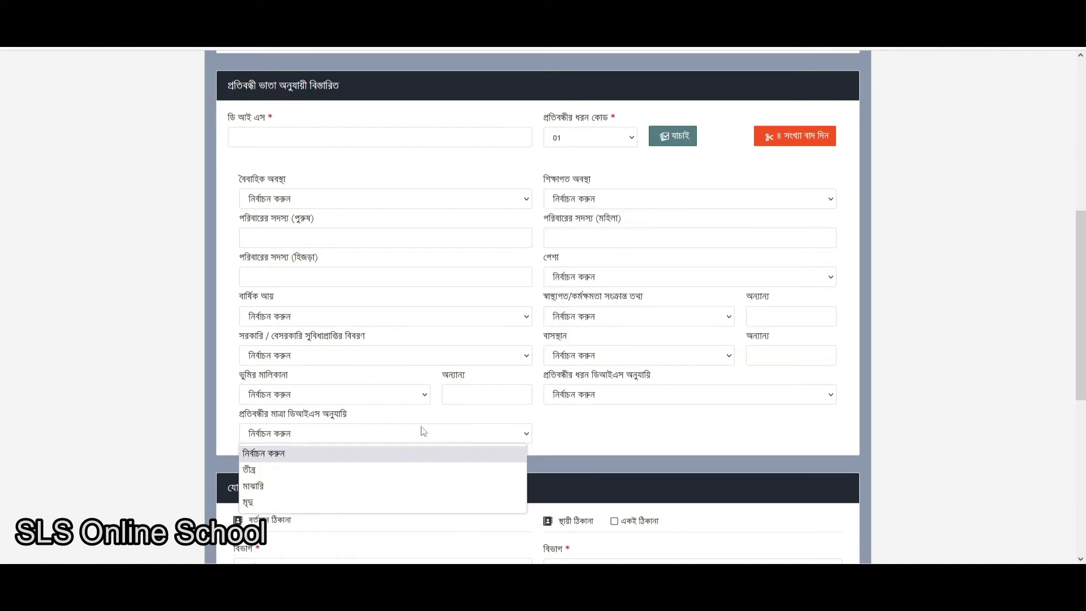
click(423, 432)
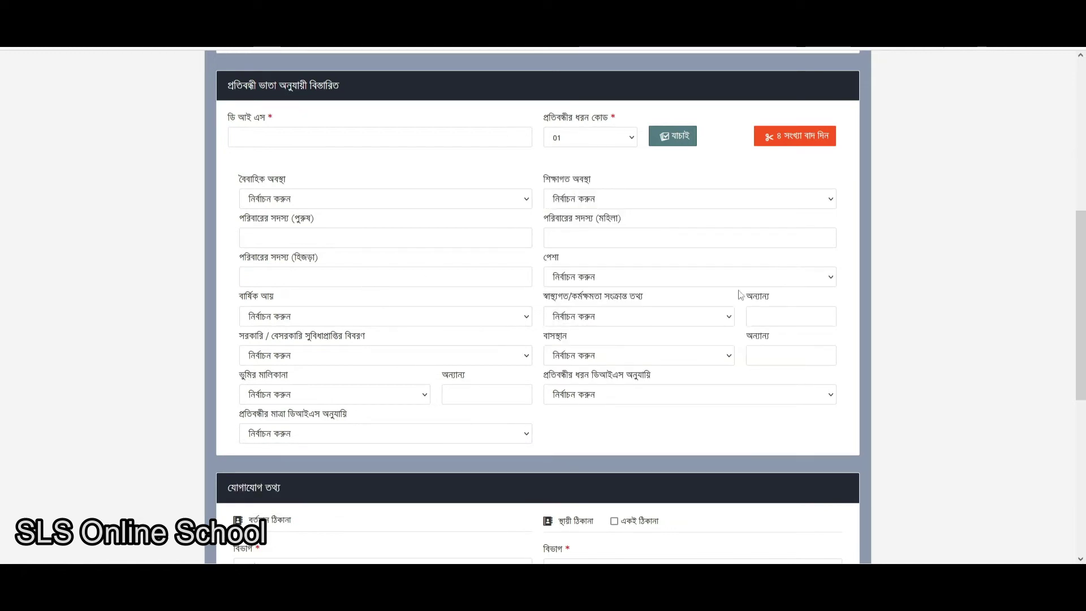
- Examine the contact information section, checking the mobile number field and which address fields are mandatory
drag(1081, 297, 1083, 436)
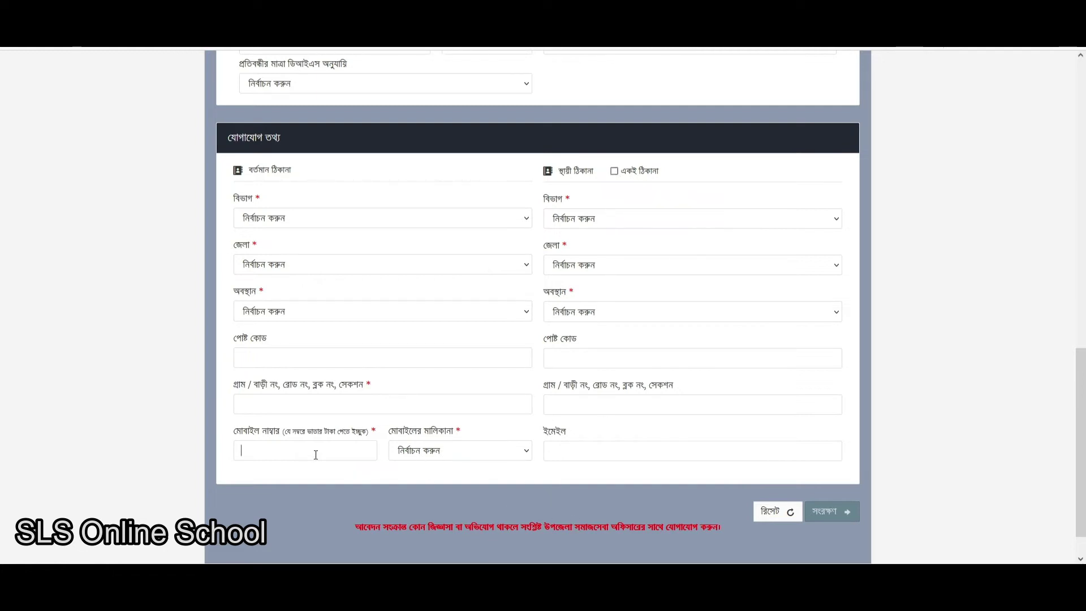
click(294, 448)
mouse_move(366, 385)
mouse_down()
mouse_move(376, 385)
mouse_move(337, 385)
mouse_move(371, 385)
mouse_up()
drag(576, 206, 566, 198)
scroll(940, 451, down, 1)
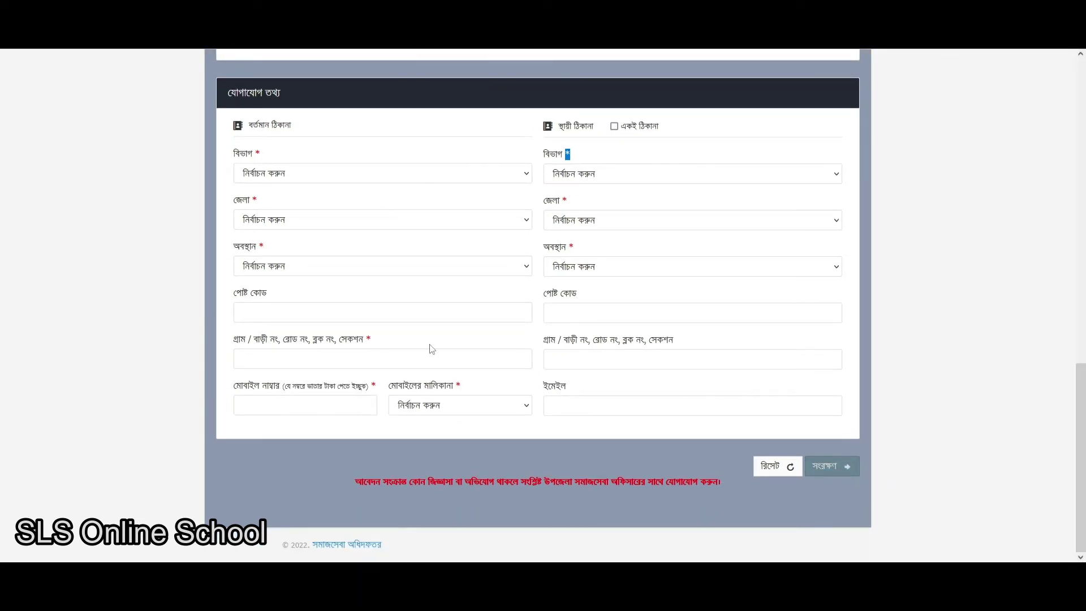
- Review the whole application form from the beginning down to the permanent address's post code and village fields
drag(1081, 473, 1083, 249)
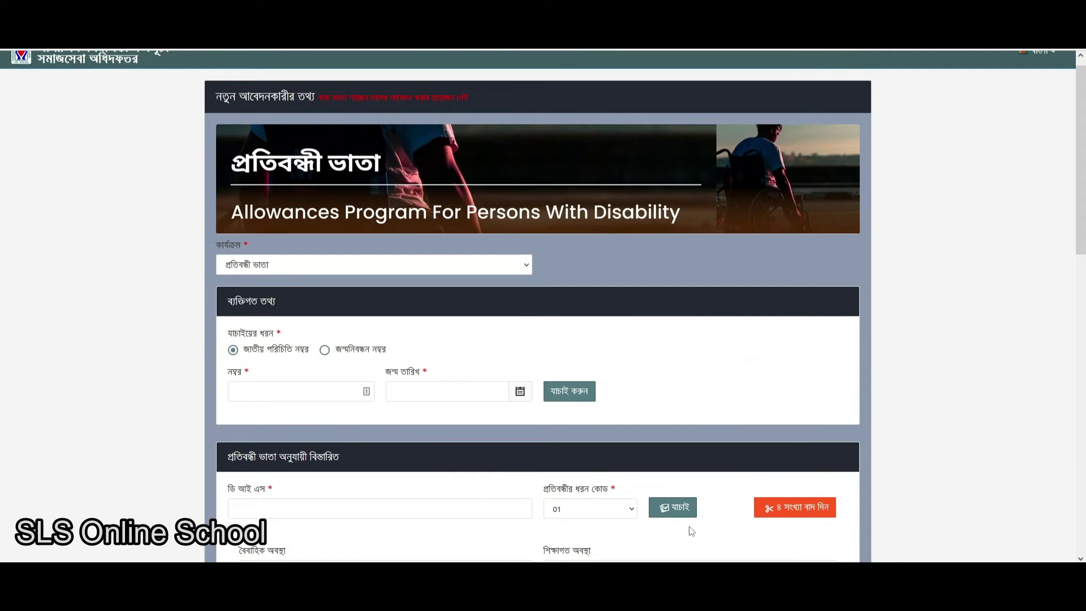
scroll(509, 453, down, 20)
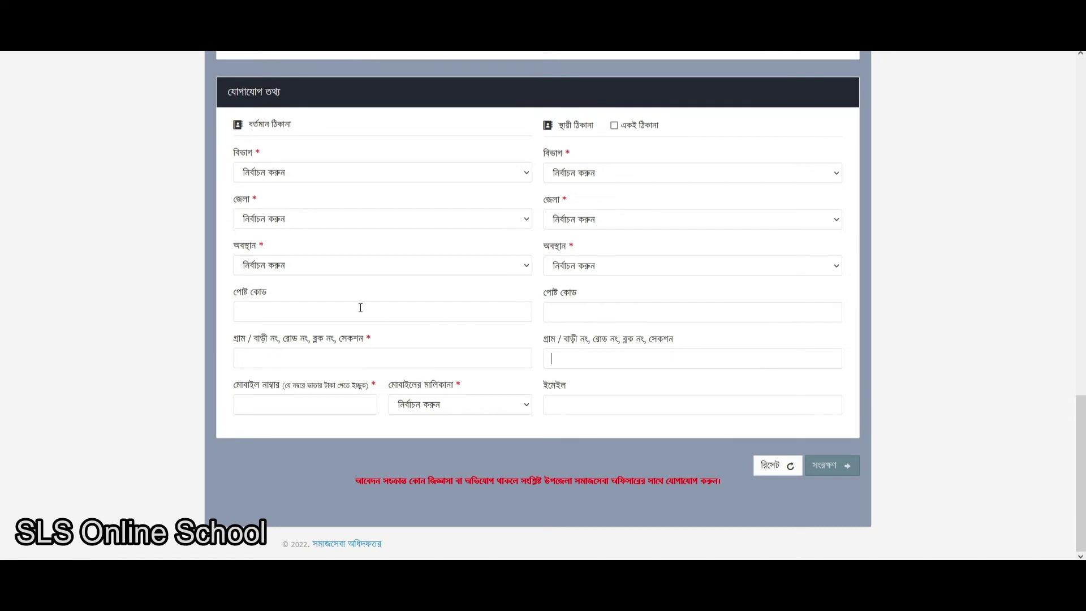
click(598, 313)
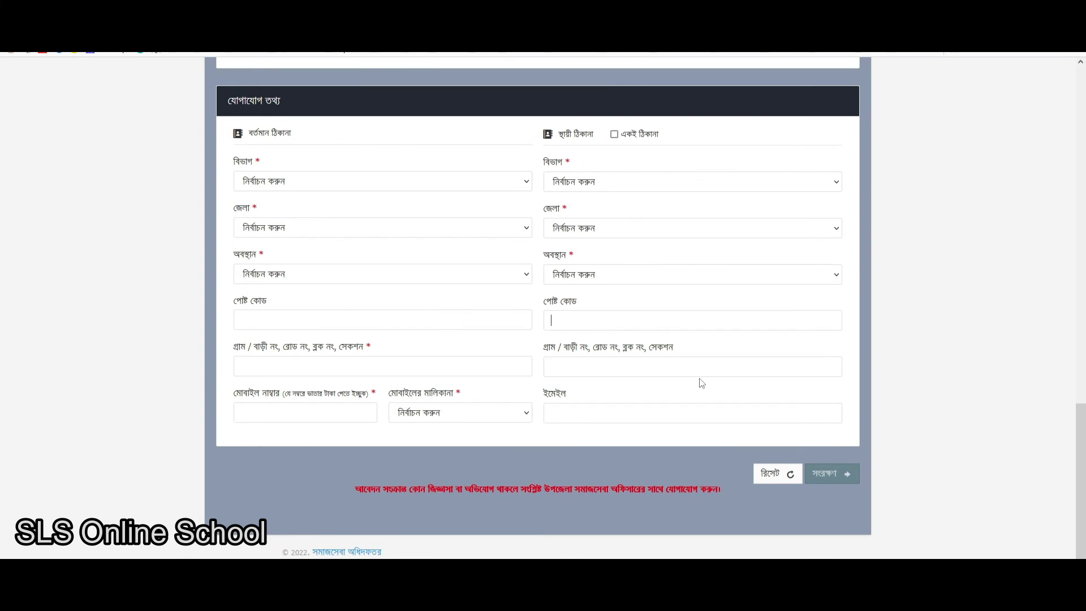
scroll(703, 386, up, 1)
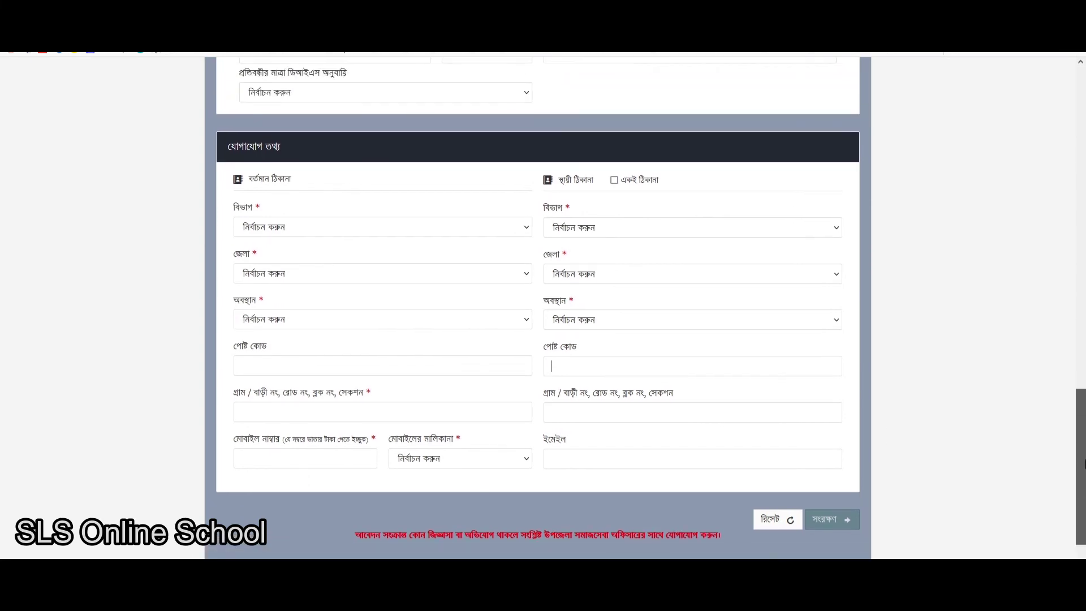
scroll(708, 391, down, 1)
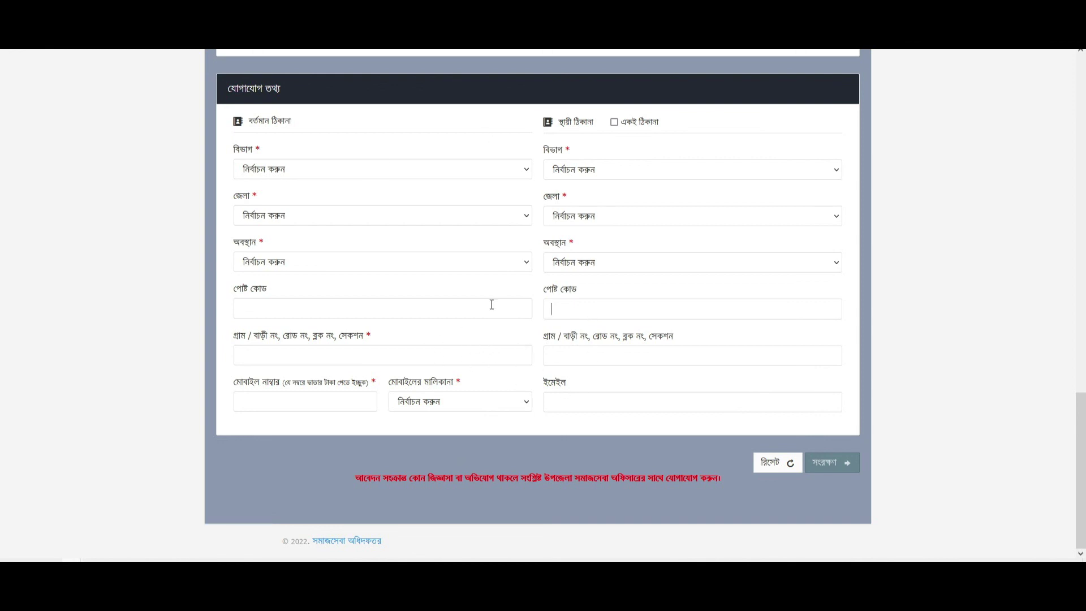
click(623, 316)
click(649, 364)
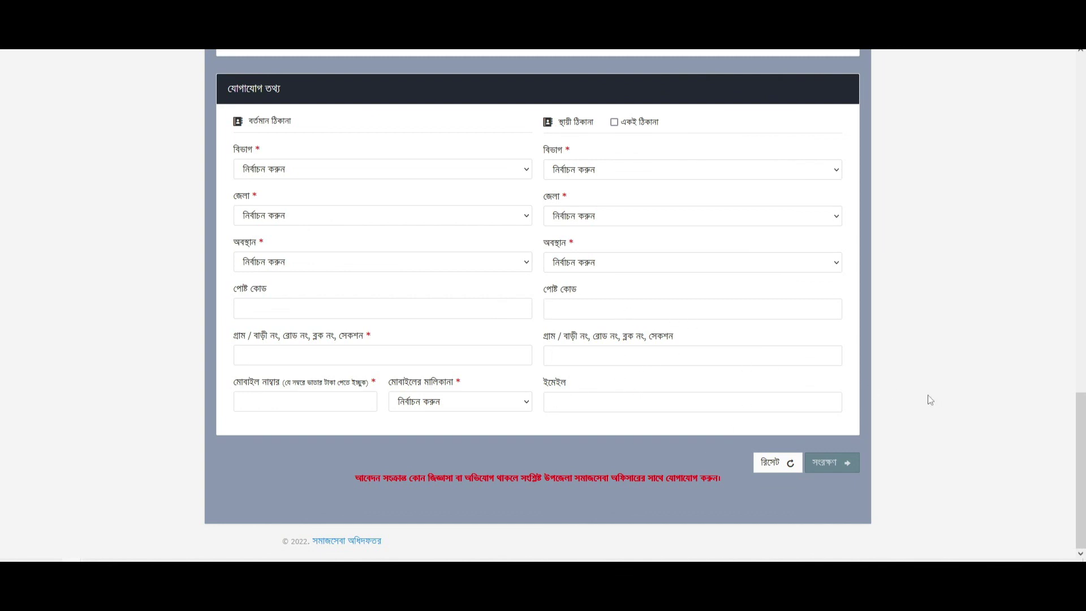